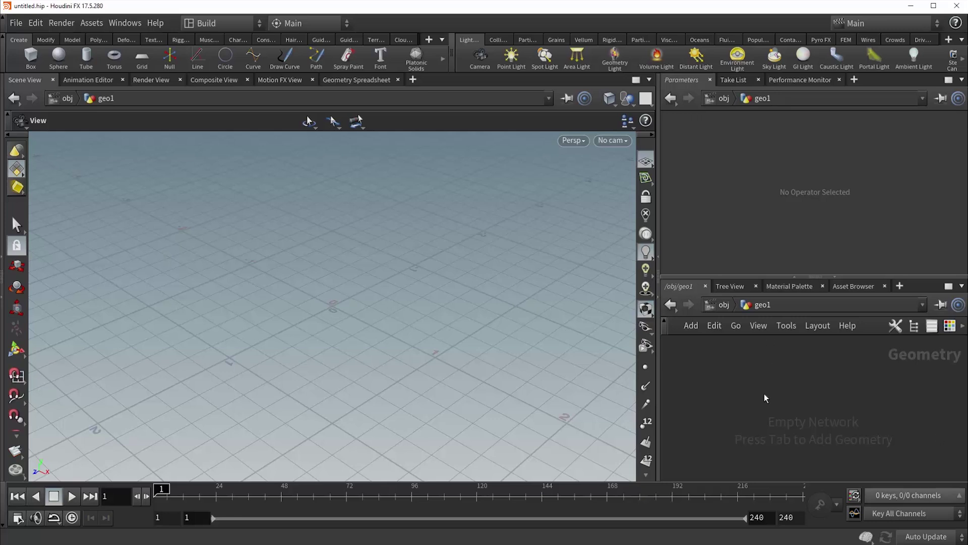
Step: Add a Group Create node to the empty geometry network and view its available group types
{"action": "key", "text": "Tab"}
{"action": "key", "text": "Escape"}
{"action": "key", "text": "Tab"}
{"action": "type", "text": "group"}
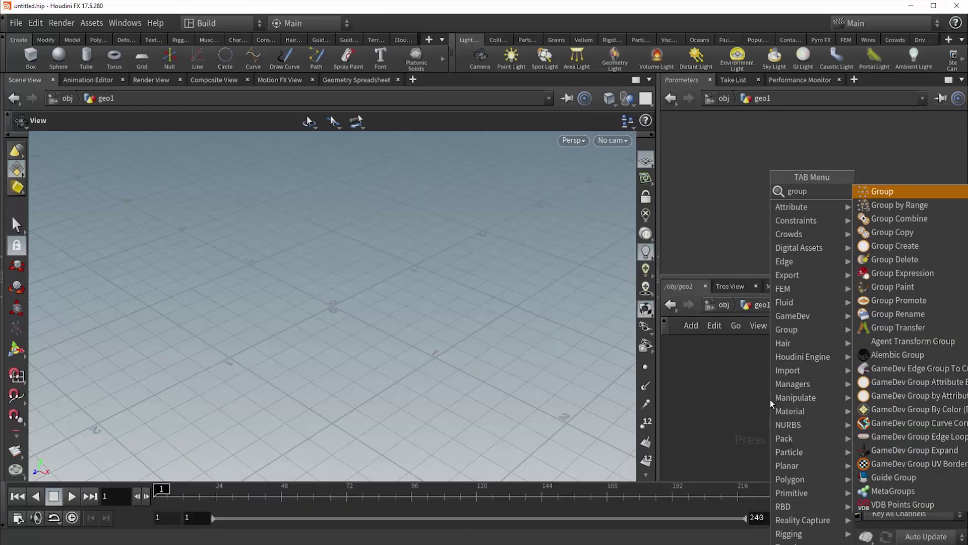
{"action": "key", "text": "Return"}
{"action": "left_click", "coordinate": [769, 399]}
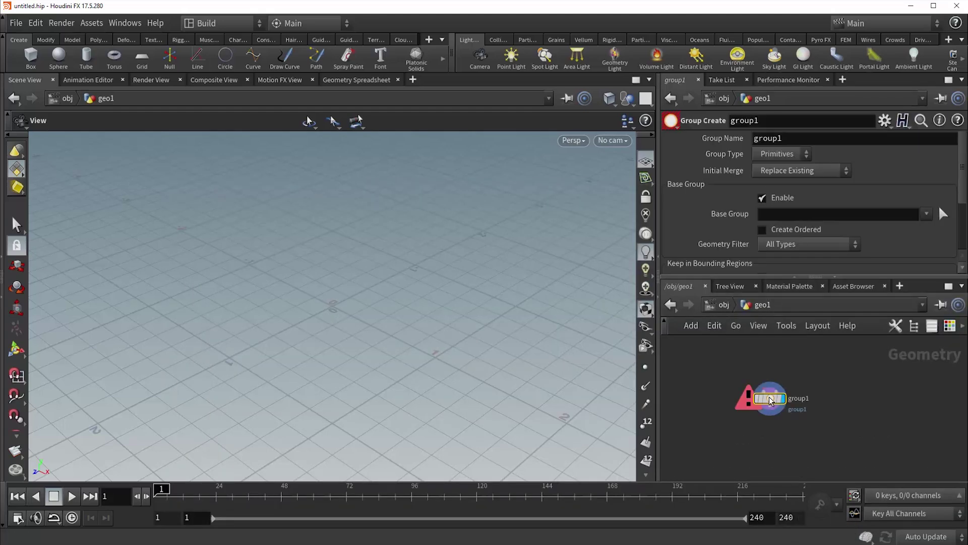
{"action": "left_click_drag", "start_coordinate": [771, 400], "coordinate": [798, 389]}
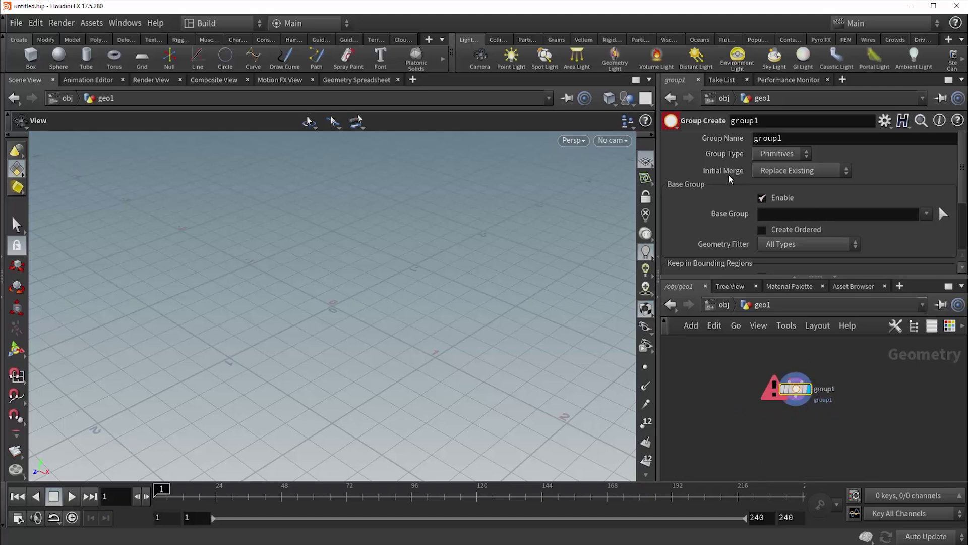
{"action": "left_click", "coordinate": [779, 155]}
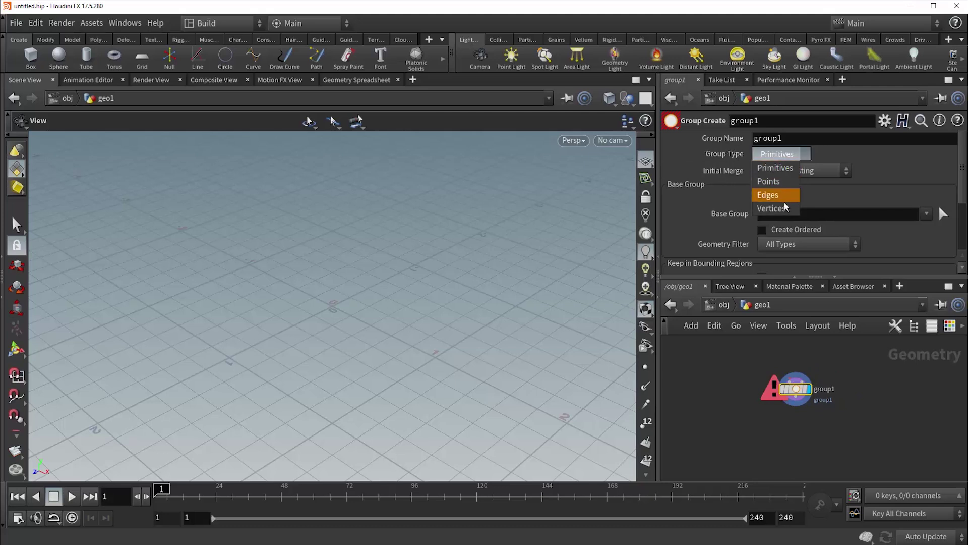
{"action": "left_click", "coordinate": [745, 179]}
Step: Add a Sphere node above the group node and connect its output to the group node's first input
{"action": "left_click_drag", "start_coordinate": [799, 388], "coordinate": [800, 413]}
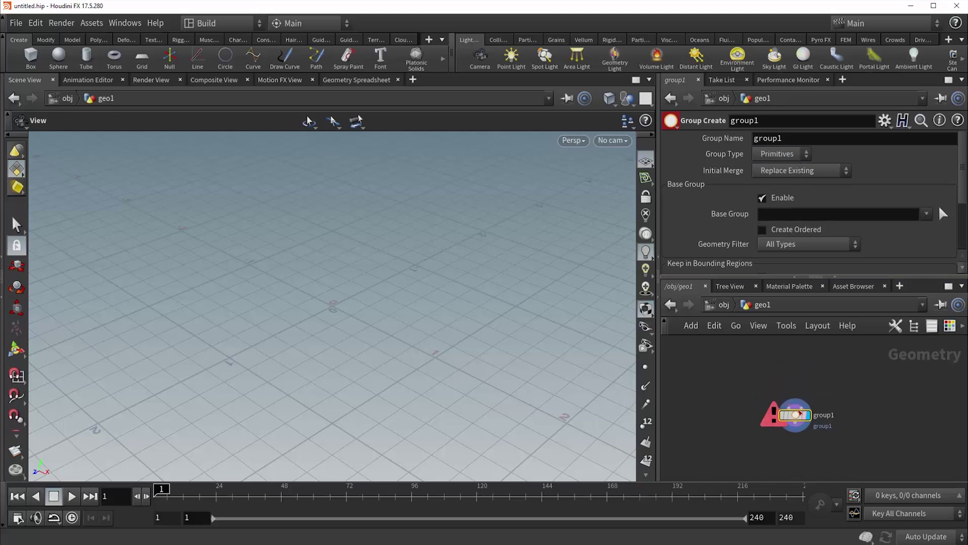
{"action": "key", "text": "Tab"}
{"action": "type", "text": "box"}
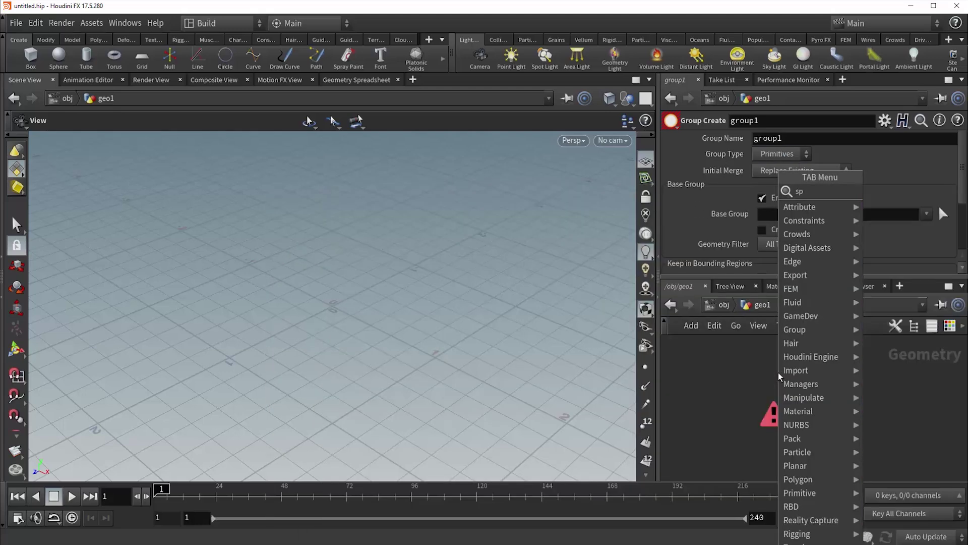
{"action": "key", "text": "Return"}
{"action": "left_click", "coordinate": [795, 358]}
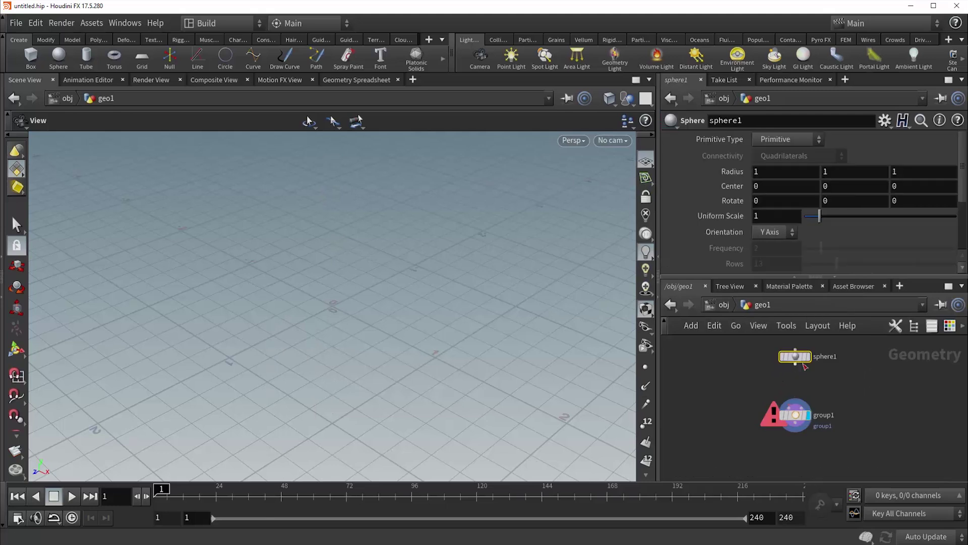
{"action": "left_click_drag", "start_coordinate": [796, 363], "coordinate": [799, 414]}
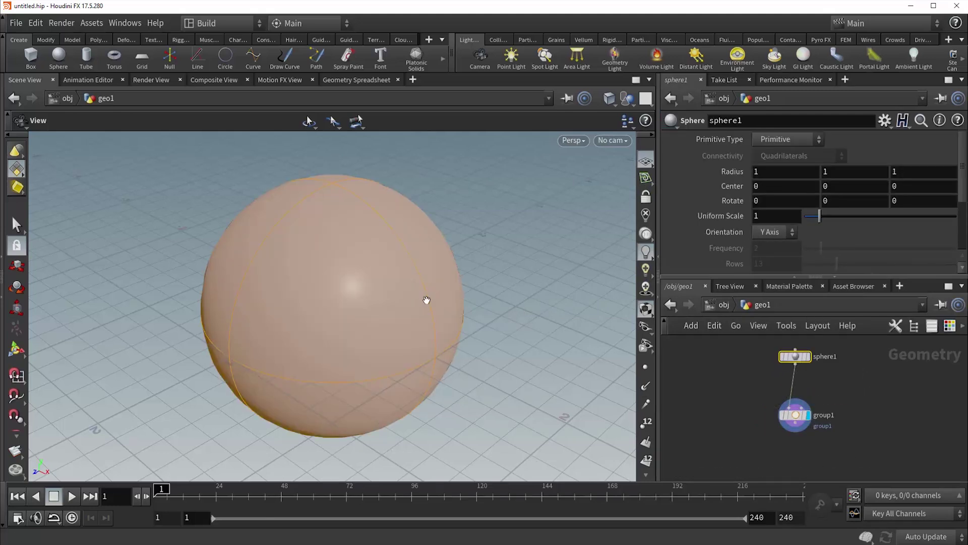
Step: Set the sphere's primitive type to Polygon
{"action": "left_click", "coordinate": [782, 139]}
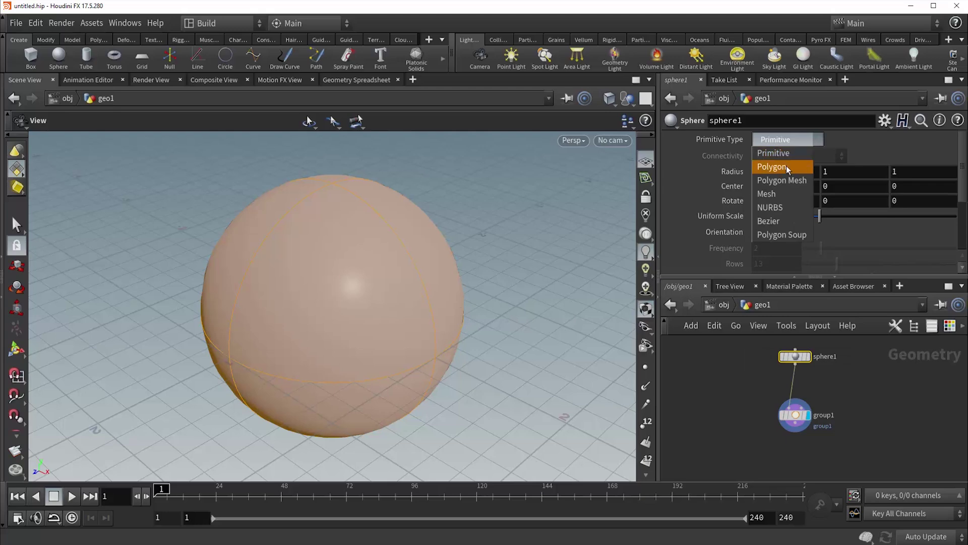
{"action": "left_click", "coordinate": [788, 169]}
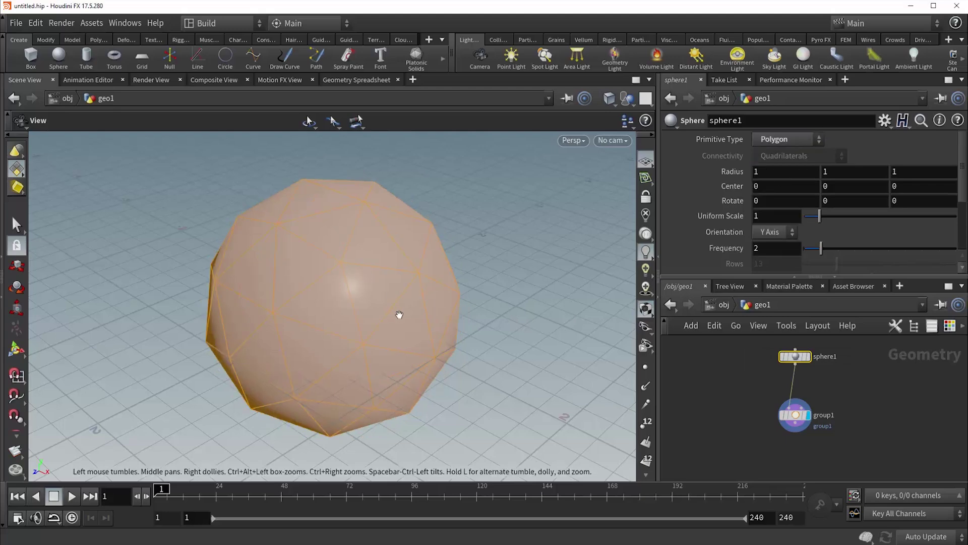
{"action": "left_click_drag", "start_coordinate": [400, 315], "coordinate": [360, 307]}
{"action": "left_click_drag", "start_coordinate": [443, 345], "coordinate": [579, 402]}
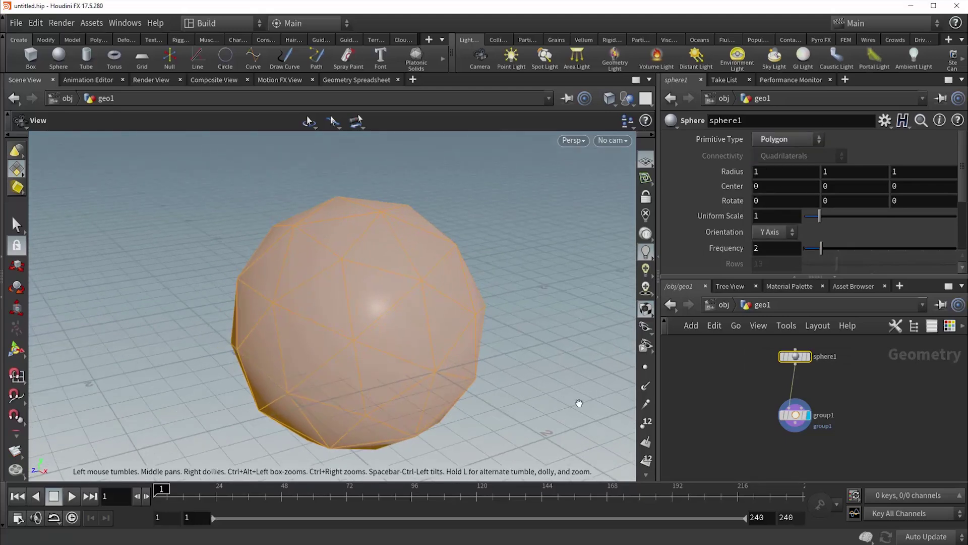
Step: Set the group name of the Group Create node to group_test
{"action": "left_click", "coordinate": [784, 414]}
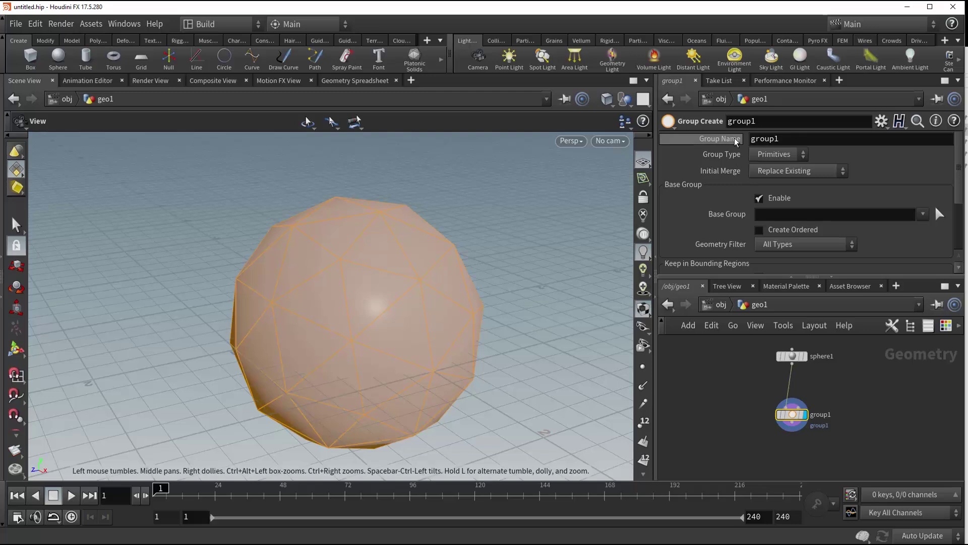
{"action": "left_click", "coordinate": [787, 139]}
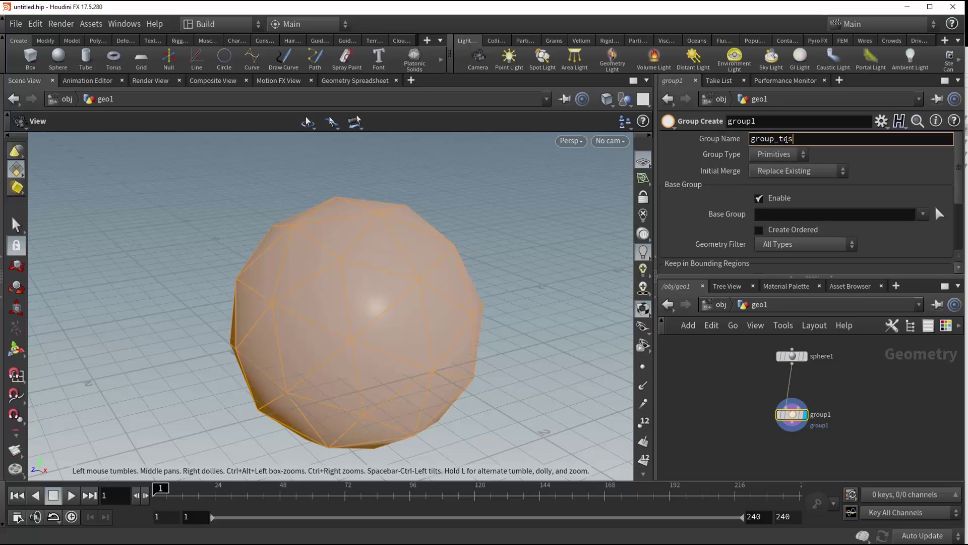
{"action": "key", "text": "Return"}
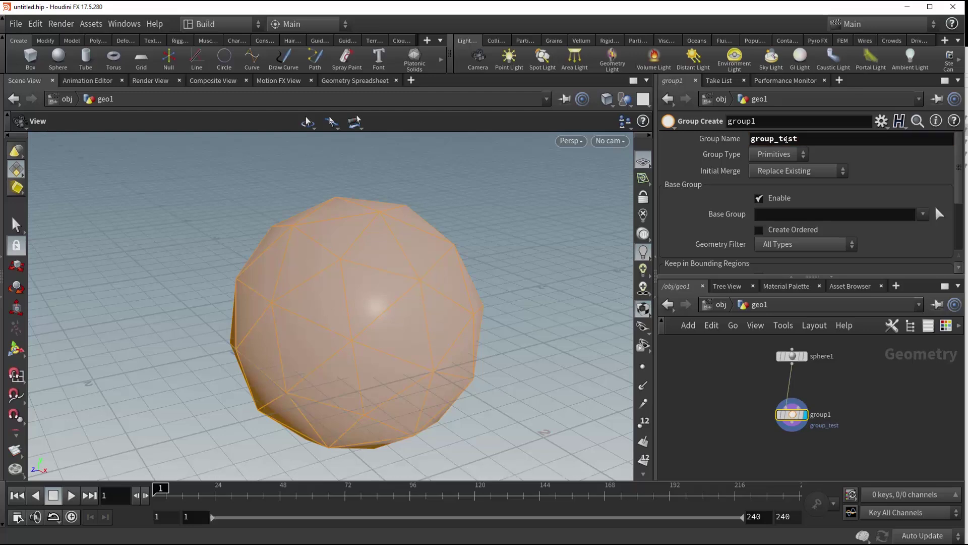
Step: Examine the group node's information window for its primitive group, and close the window
{"action": "middle_click", "coordinate": [792, 419]}
{"action": "middle_click", "coordinate": [796, 413]}
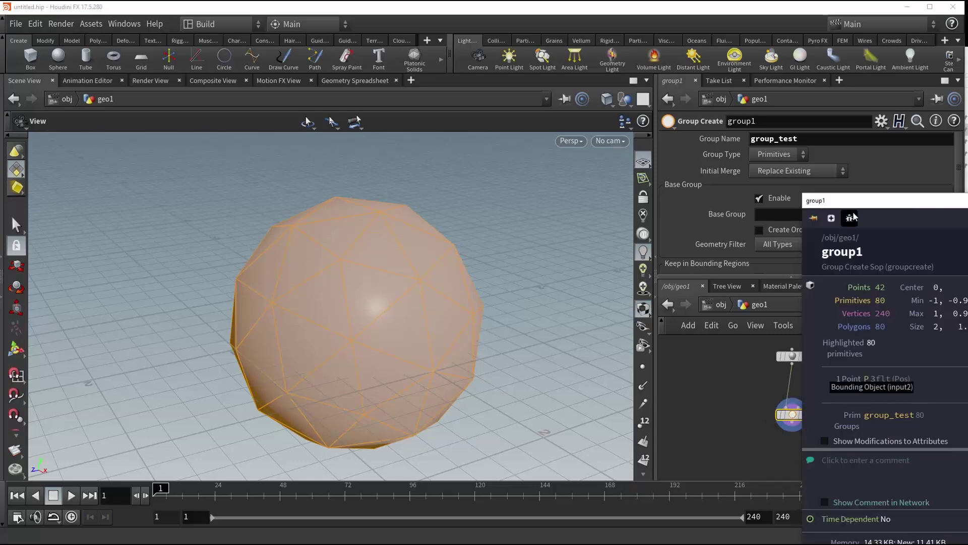
{"action": "left_click_drag", "start_coordinate": [852, 206], "coordinate": [459, 104]}
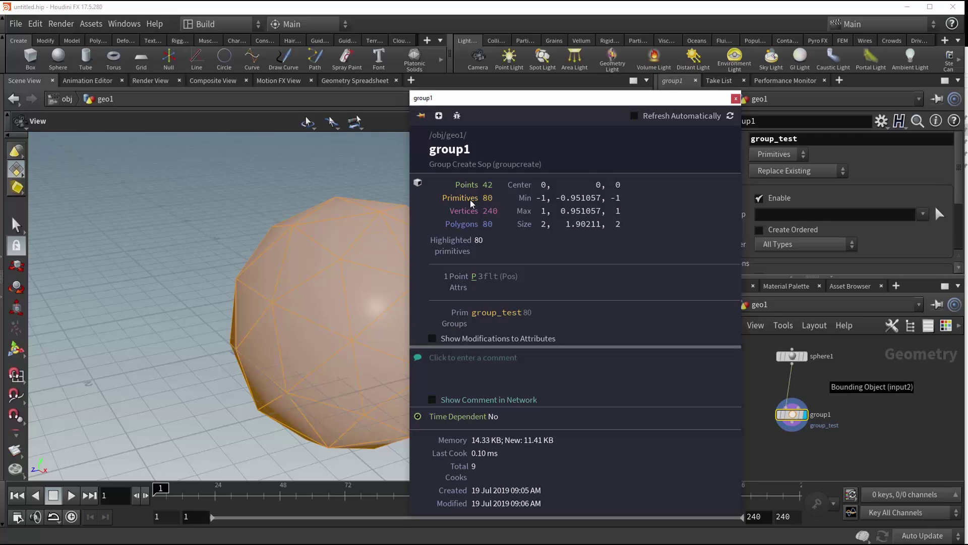
{"action": "left_click", "coordinate": [736, 99]}
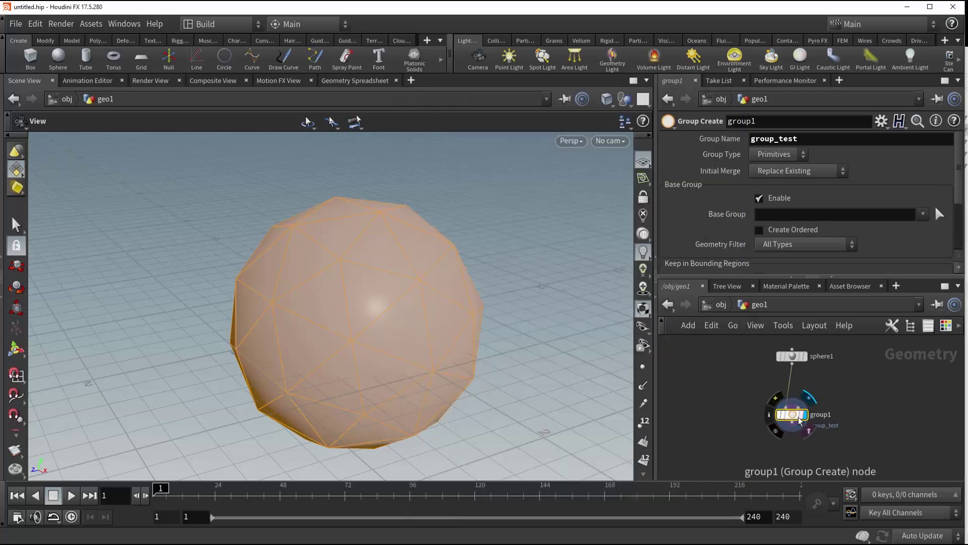
Step: Place the group node closer to the sphere node and set its group name to the variable $OS
{"action": "left_click_drag", "start_coordinate": [806, 427], "coordinate": [806, 403]}
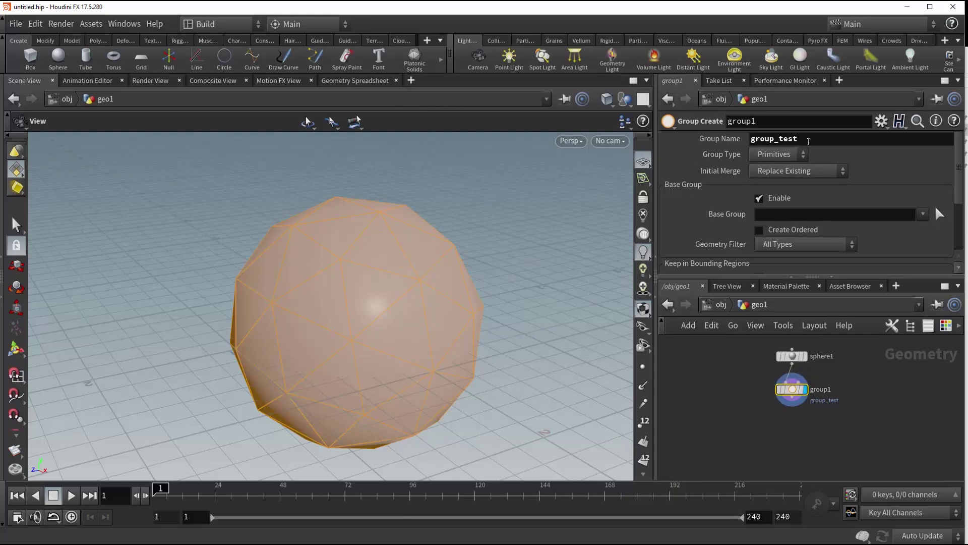
{"action": "left_click_drag", "start_coordinate": [795, 143], "coordinate": [680, 158]}
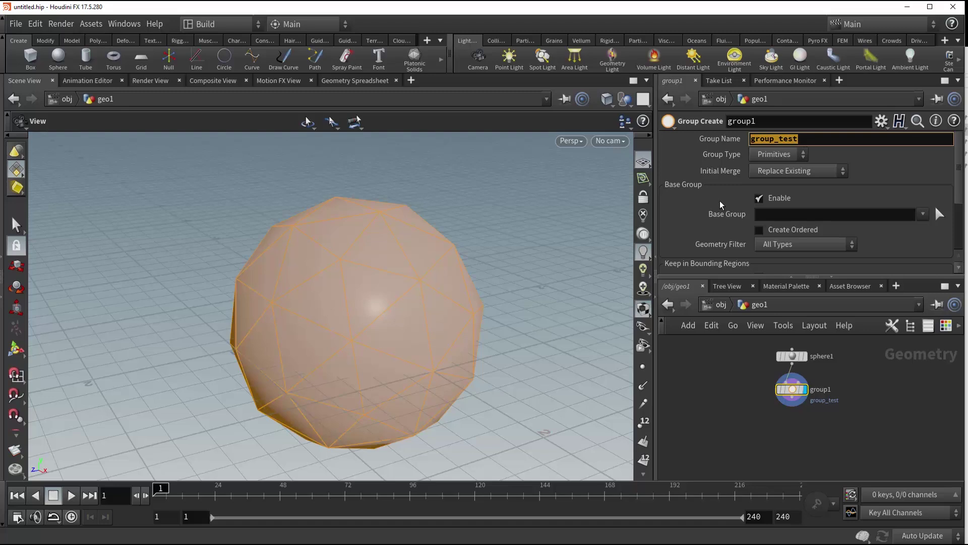
{"action": "type", "text": "$OS"}
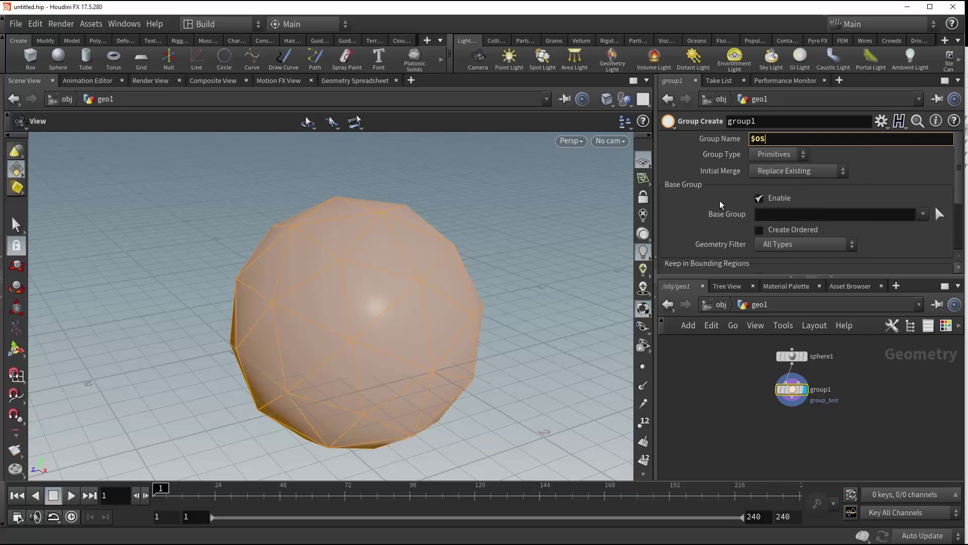
{"action": "key", "text": "Return"}
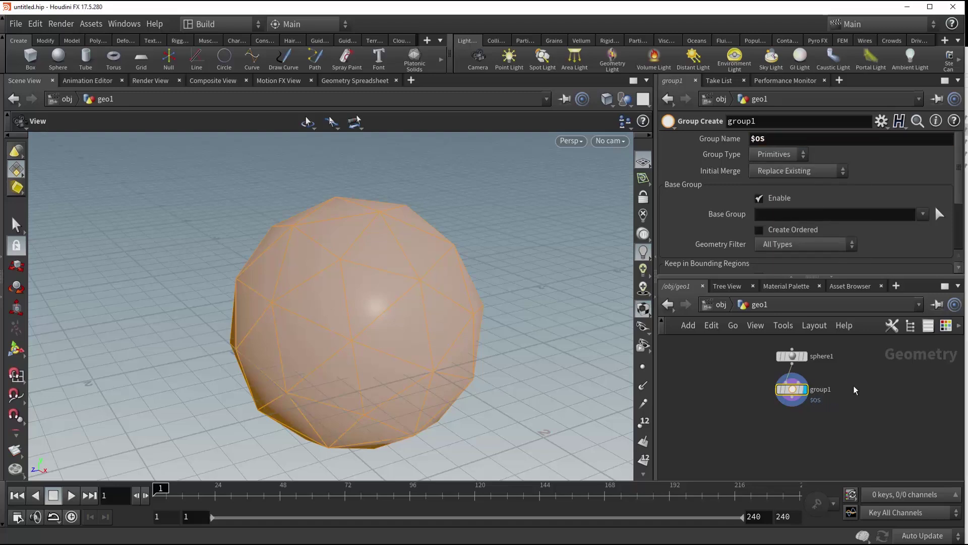
Step: Rename the group node in the network to group_test
{"action": "double_click", "coordinate": [824, 391]}
{"action": "type", "text": "group_test"}
{"action": "key", "text": "Return"}
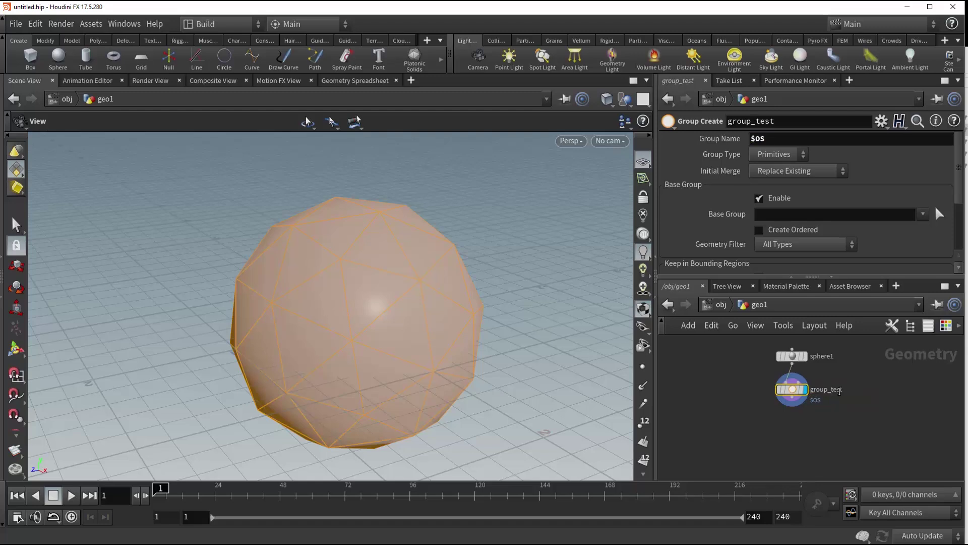
Step: Check in the renamed group node's information window which group name the $OS variable produces
{"action": "middle_click", "coordinate": [794, 388]}
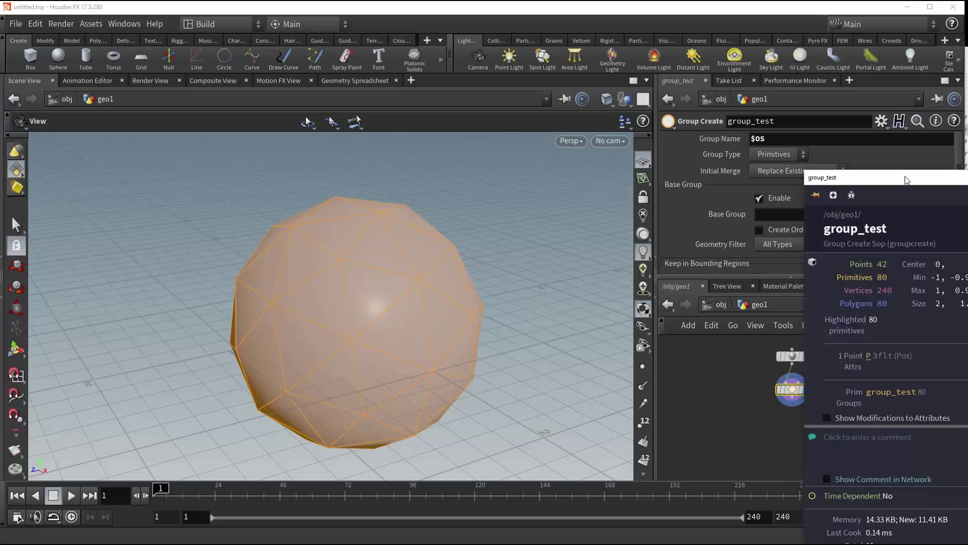
{"action": "left_click_drag", "start_coordinate": [903, 178], "coordinate": [501, 89]}
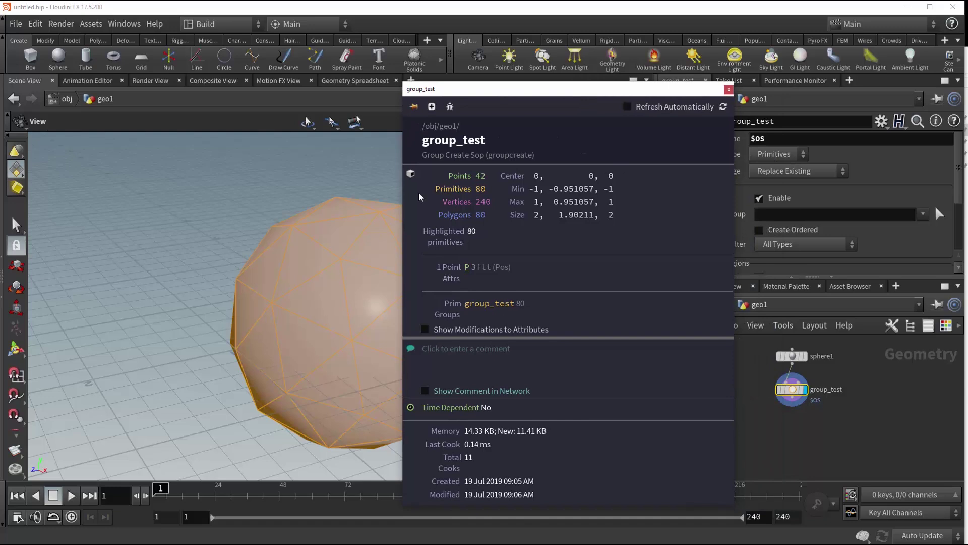
{"action": "left_click_drag", "start_coordinate": [527, 92], "coordinate": [450, 79]}
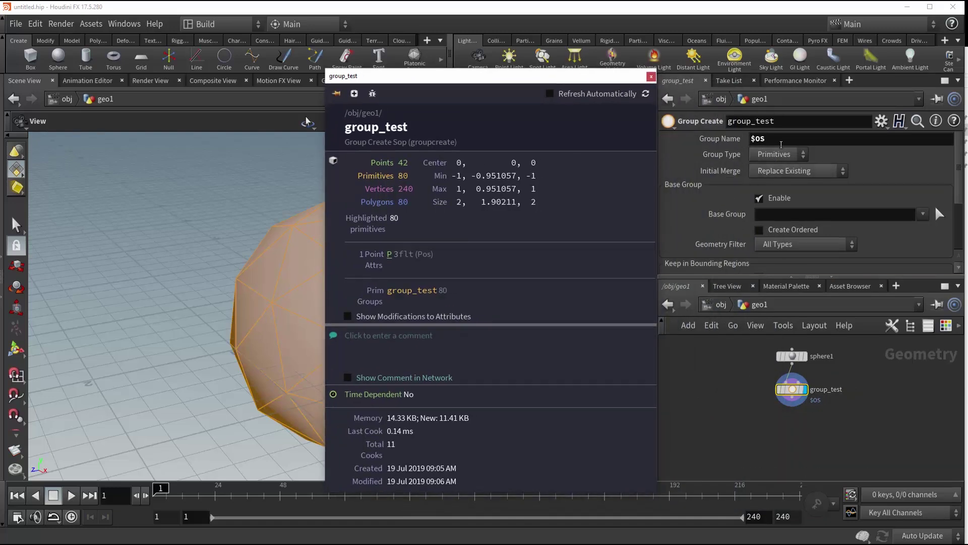
{"action": "left_click_drag", "start_coordinate": [768, 140], "coordinate": [741, 140]}
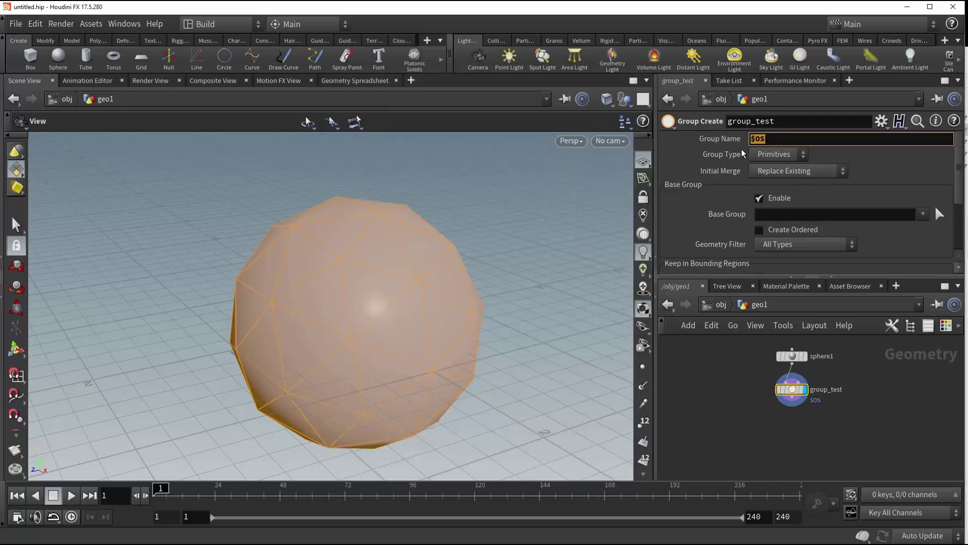
{"action": "left_click_drag", "start_coordinate": [751, 375], "coordinate": [847, 395]}
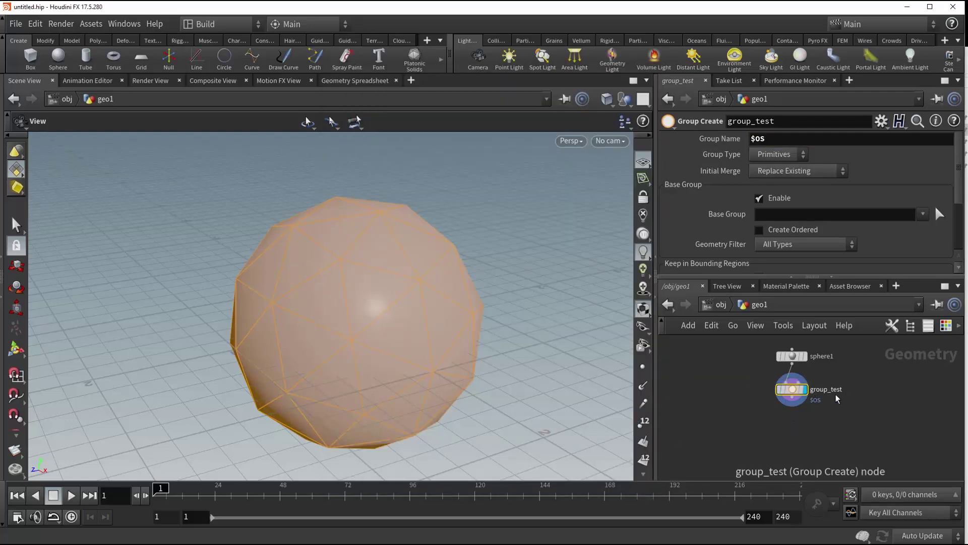
{"action": "mouse_move", "coordinate": [794, 394]}
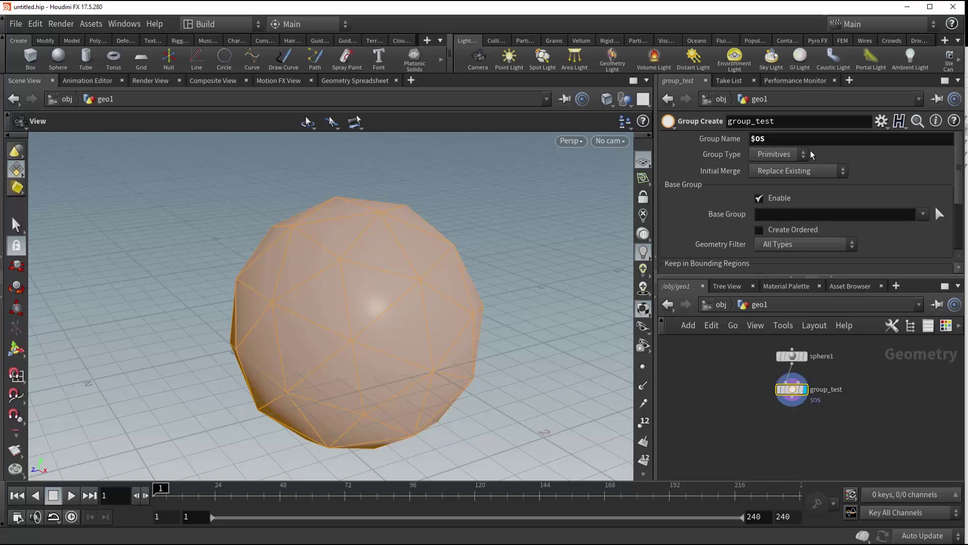
Step: Try the group types Points and Edges on the group node, inspecting the sphere
{"action": "left_click", "coordinate": [769, 155]}
{"action": "left_click", "coordinate": [779, 172]}
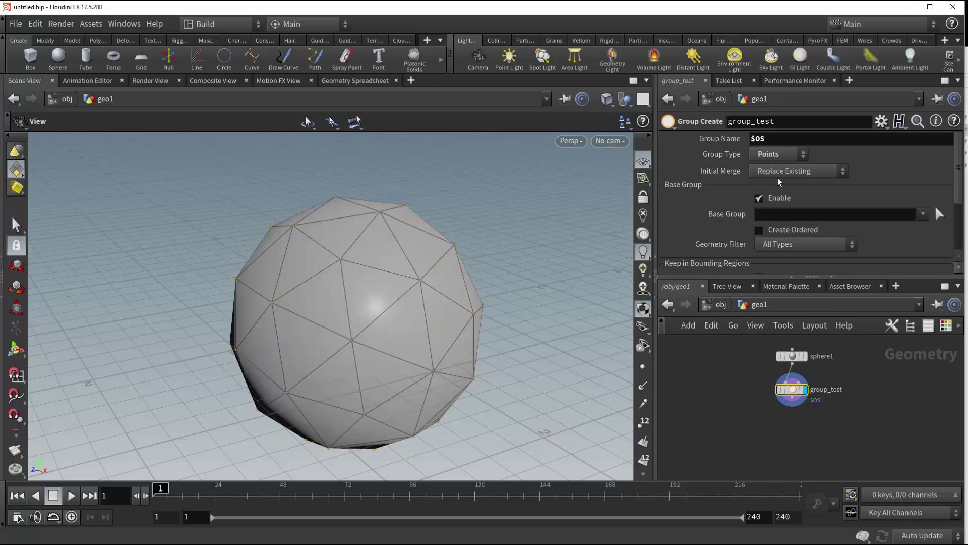
{"action": "mouse_move", "coordinate": [468, 267]}
{"action": "left_mouse_down"}
{"action": "mouse_move", "coordinate": [509, 272]}
{"action": "mouse_move", "coordinate": [406, 296]}
{"action": "mouse_move", "coordinate": [456, 267]}
{"action": "left_mouse_up"}
{"action": "left_click", "coordinate": [776, 155]}
{"action": "left_click", "coordinate": [765, 195]}
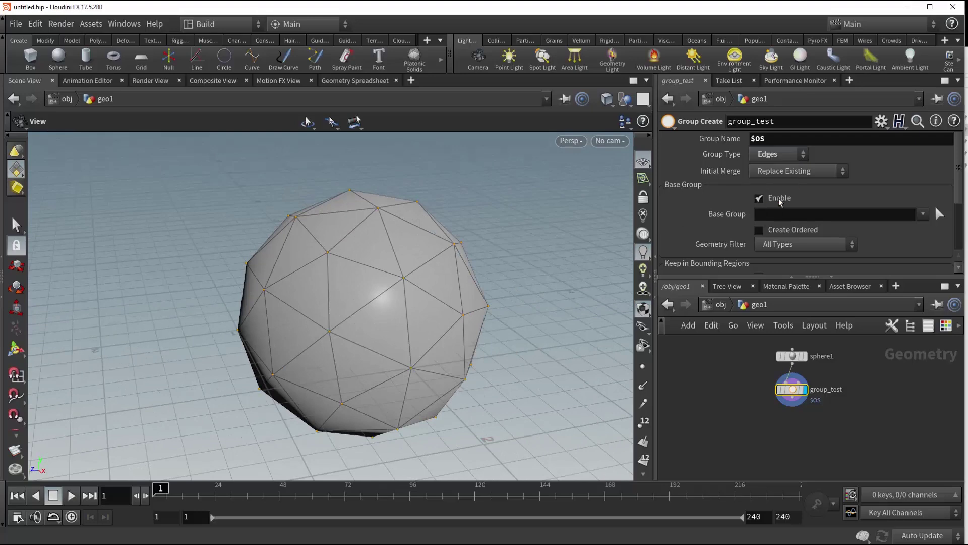
Step: Try the Vertices group type, inspect the sphere's vertices, and set the group type back to Primitives
{"action": "left_click", "coordinate": [779, 154]}
{"action": "left_click", "coordinate": [782, 207]}
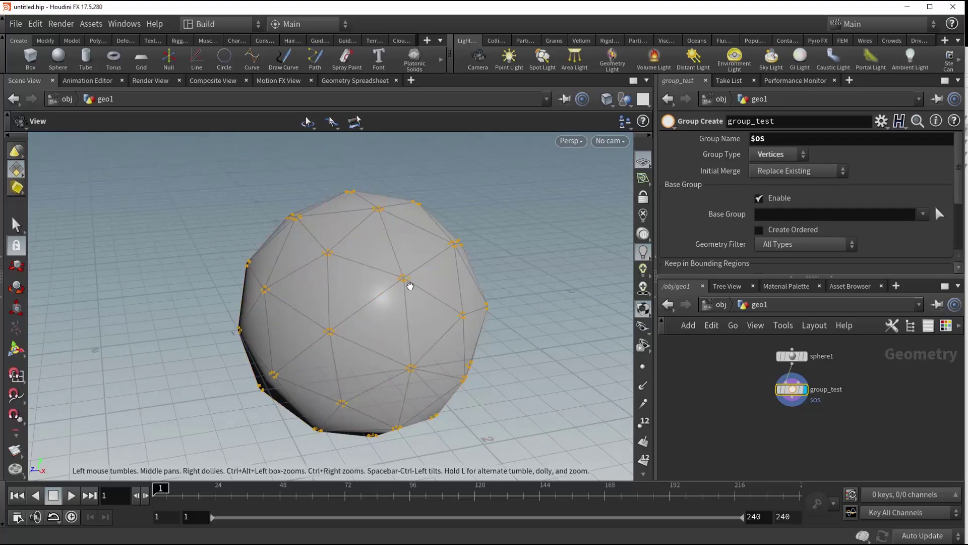
{"action": "left_click_drag", "start_coordinate": [408, 283], "coordinate": [407, 294]}
{"action": "left_click_drag", "start_coordinate": [436, 228], "coordinate": [479, 249]}
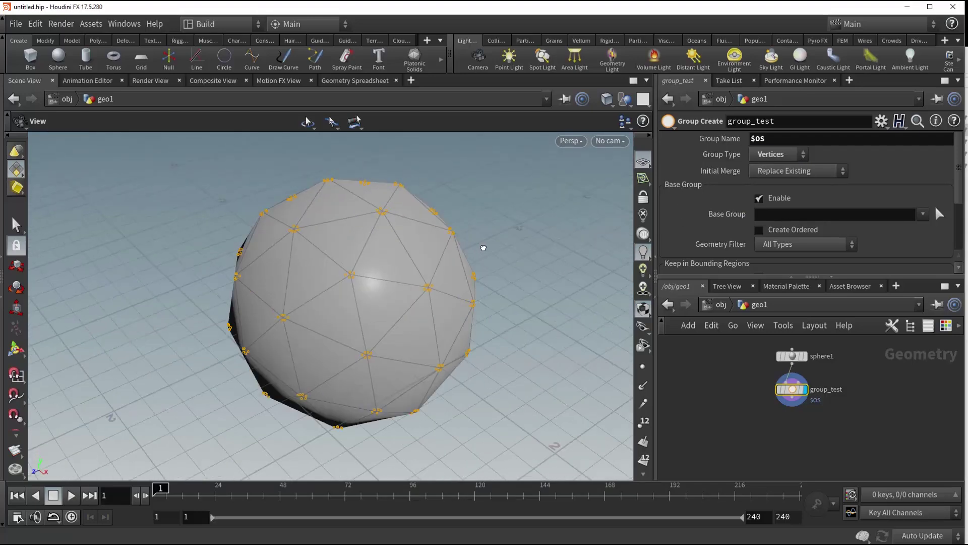
{"action": "left_click", "coordinate": [770, 154]}
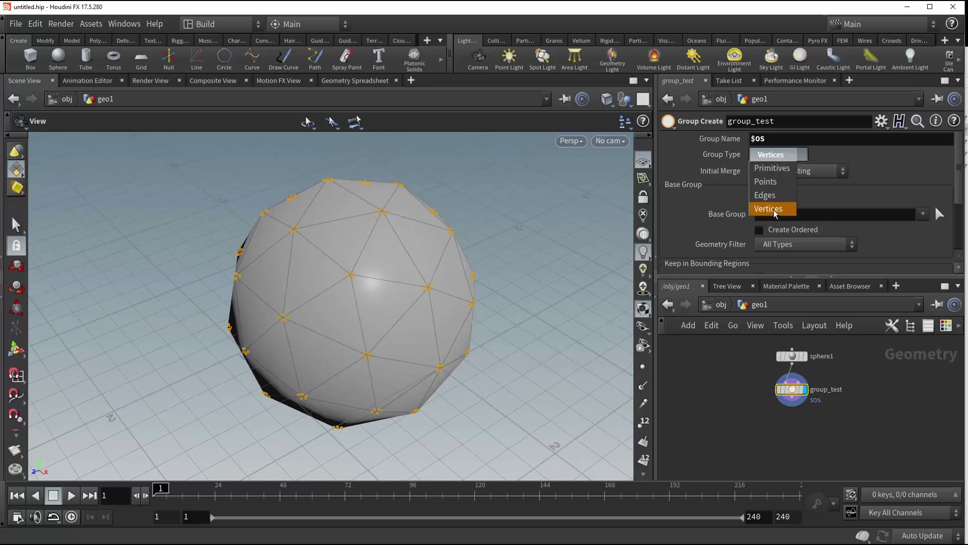
{"action": "left_click", "coordinate": [773, 168]}
Step: Disable the base group on the Group Create node
{"action": "left_click_drag", "start_coordinate": [454, 237], "coordinate": [403, 272]}
{"action": "left_click", "coordinate": [759, 198]}
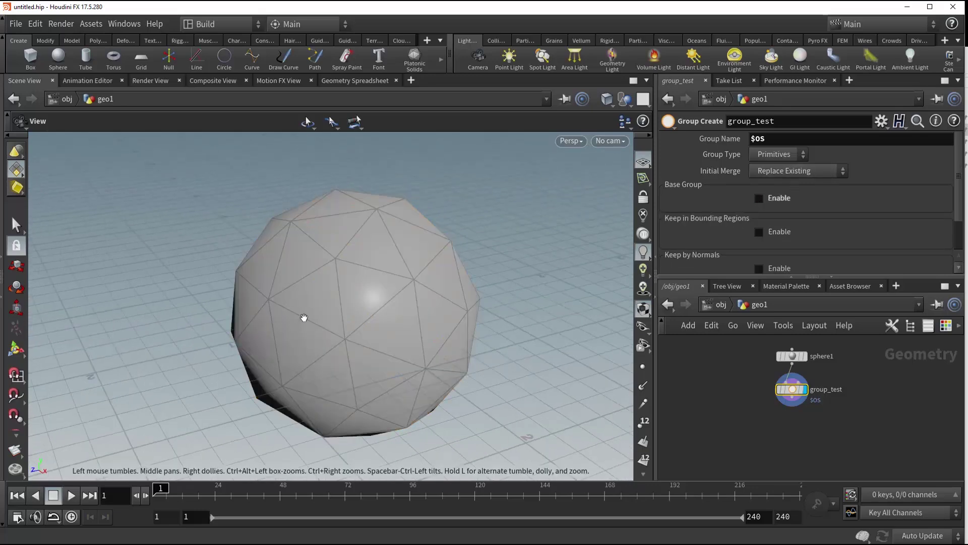
Step: Enable the base group on the Group Create node, set it to 0, and inspect the grouped primitive on the sphere
{"action": "left_click_drag", "start_coordinate": [305, 318], "coordinate": [336, 301]}
{"action": "middle_click_drag", "start_coordinate": [310, 333], "coordinate": [361, 325]}
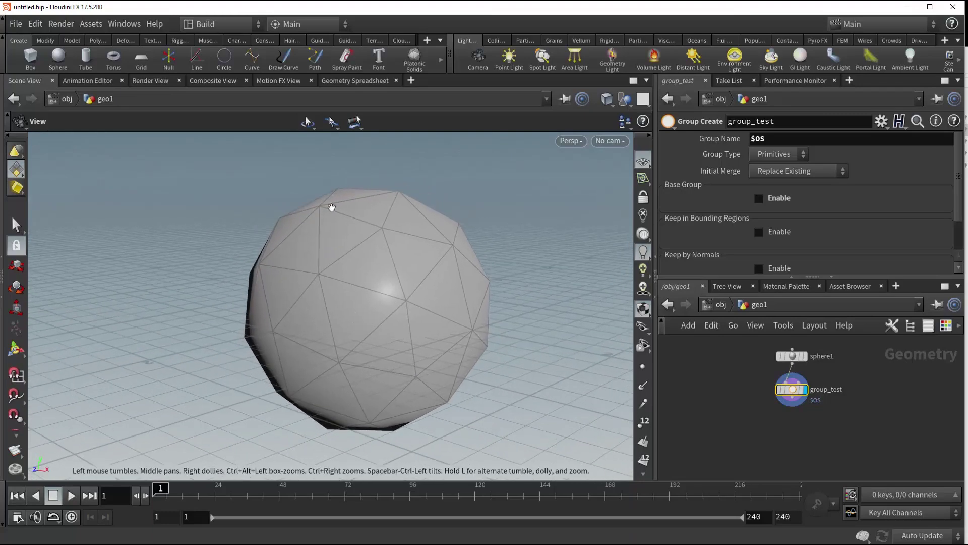
{"action": "left_click", "coordinate": [759, 198]}
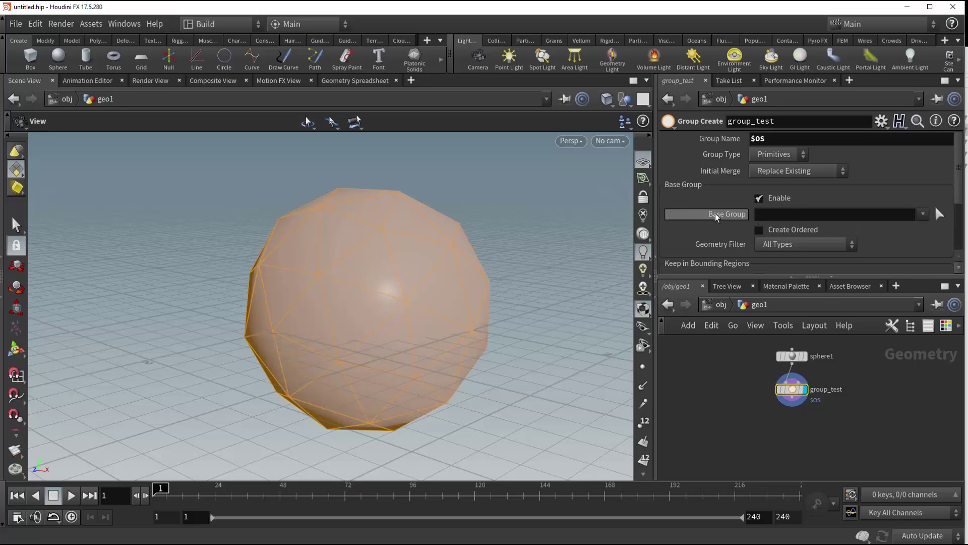
{"action": "left_click", "coordinate": [766, 211]}
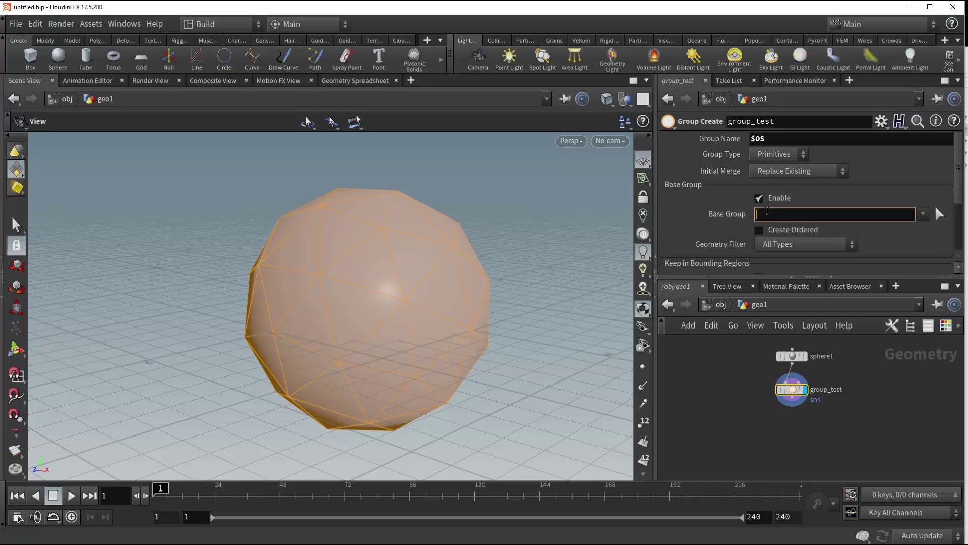
{"action": "key", "text": "Return"}
{"action": "left_click_drag", "start_coordinate": [367, 277], "coordinate": [629, 257]}
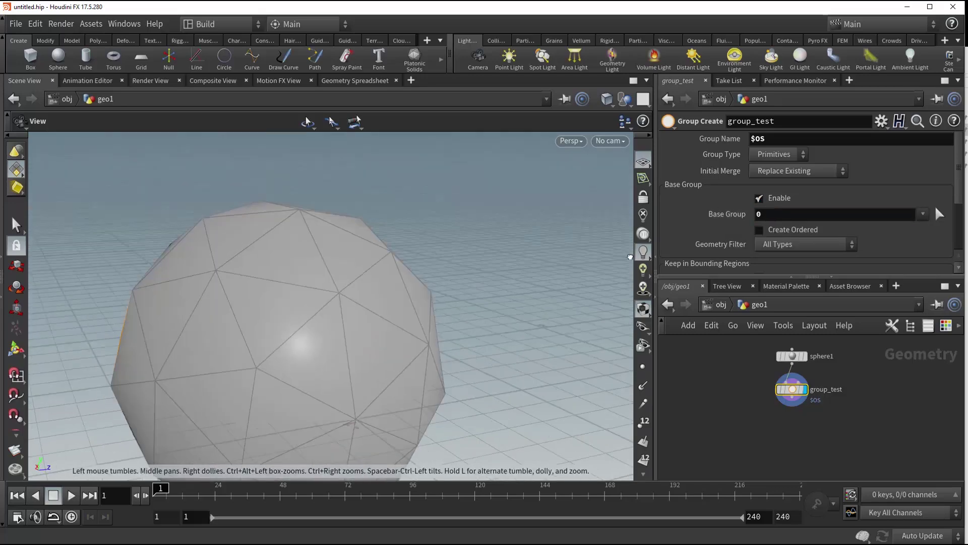
{"action": "middle_click_drag", "start_coordinate": [345, 392], "coordinate": [465, 328]}
{"action": "left_click_drag", "start_coordinate": [465, 328], "coordinate": [499, 282]}
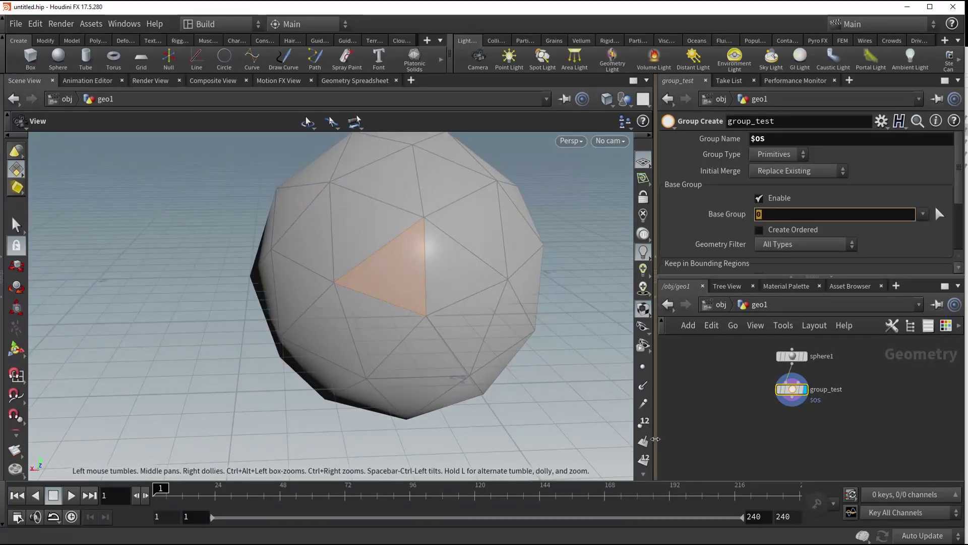
Step: Display primitive numbers on the sphere and check the number of the highlighted face
{"action": "left_click", "coordinate": [644, 460]}
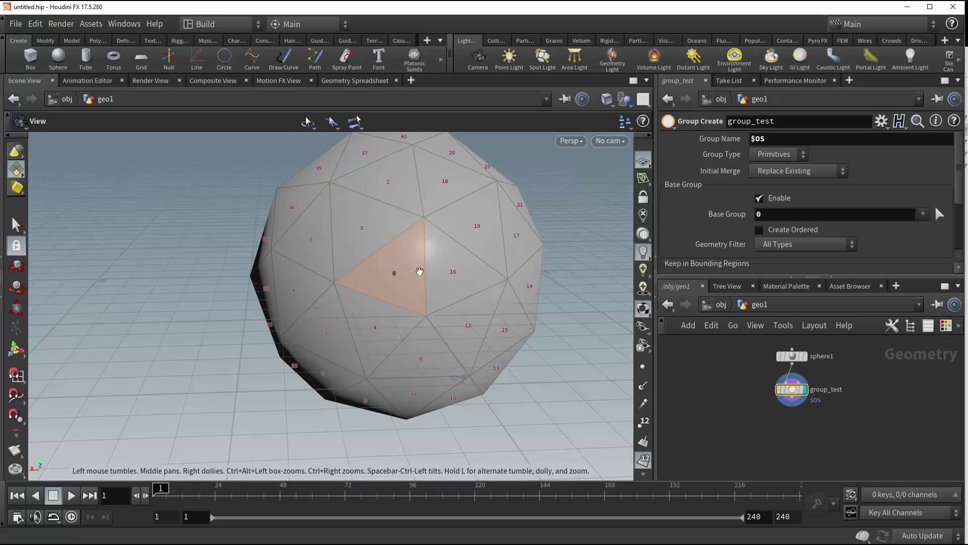
{"action": "left_click_drag", "start_coordinate": [421, 270], "coordinate": [534, 393]}
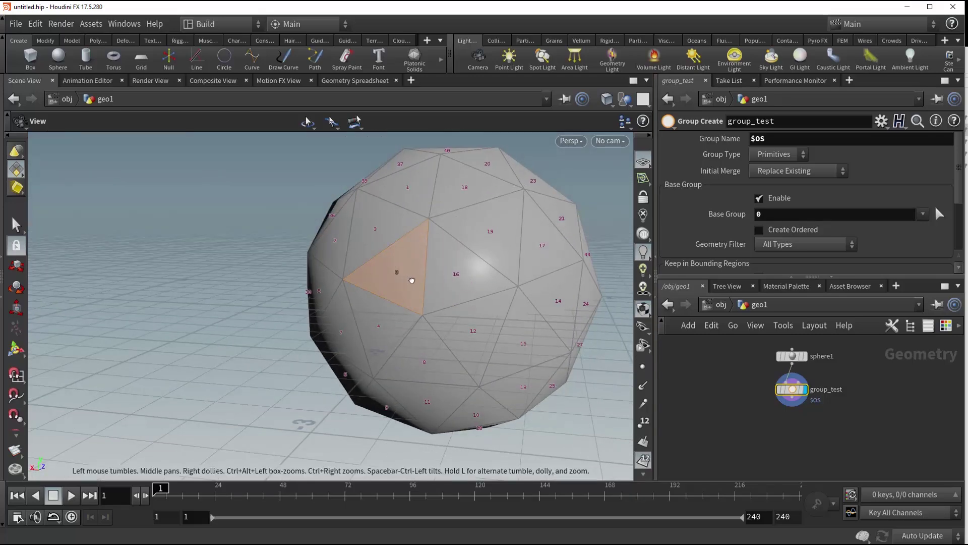
{"action": "left_click_drag", "start_coordinate": [448, 272], "coordinate": [435, 275]}
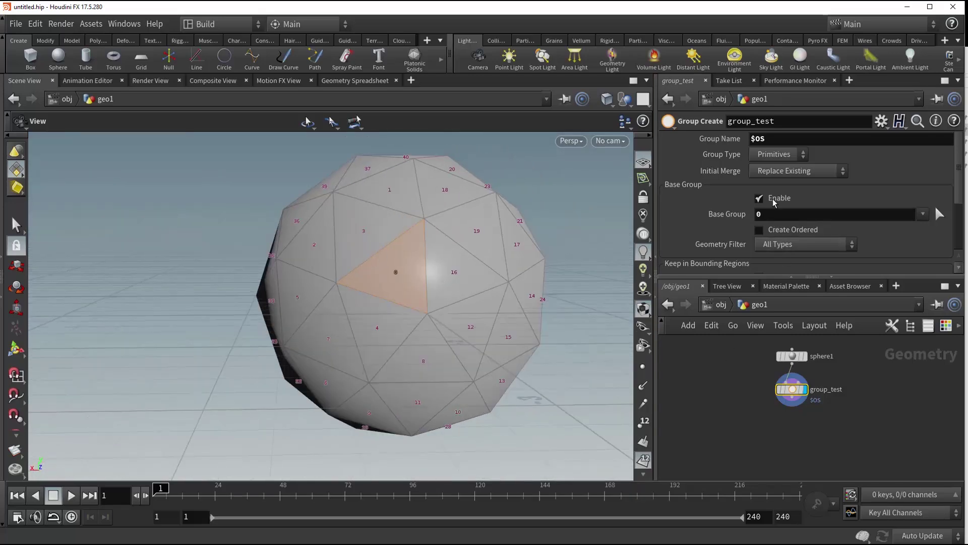
Step: Try the Points group type and check the grouped point using temporary point numbers in place of the primitive numbers
{"action": "left_click", "coordinate": [777, 153]}
{"action": "left_click", "coordinate": [769, 171]}
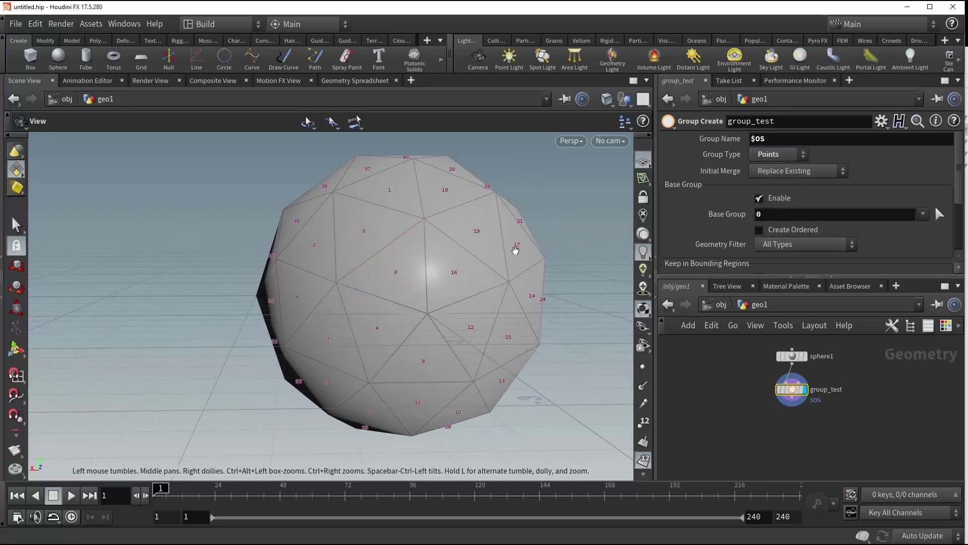
{"action": "left_click_drag", "start_coordinate": [515, 250], "coordinate": [420, 286]}
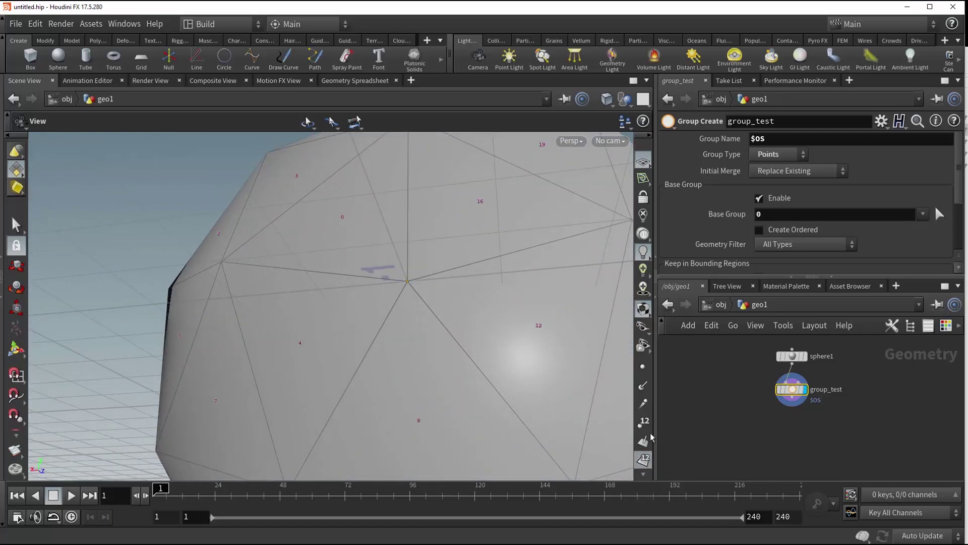
{"action": "left_click", "coordinate": [644, 423]}
{"action": "left_click_drag", "start_coordinate": [473, 305], "coordinate": [404, 298]}
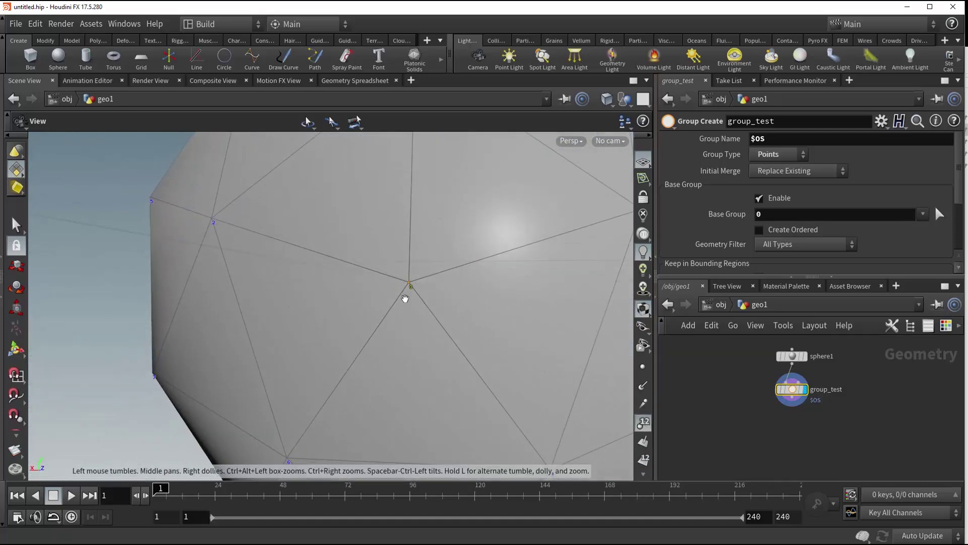
{"action": "left_click", "coordinate": [644, 422]}
Step: Try the Edges group type and inspect which edges of the sphere belong to base group 0
{"action": "left_click", "coordinate": [777, 175]}
{"action": "left_click", "coordinate": [713, 199]}
{"action": "left_click", "coordinate": [765, 155]}
{"action": "left_click", "coordinate": [765, 195]}
{"action": "left_click_drag", "start_coordinate": [411, 277], "coordinate": [399, 346]}
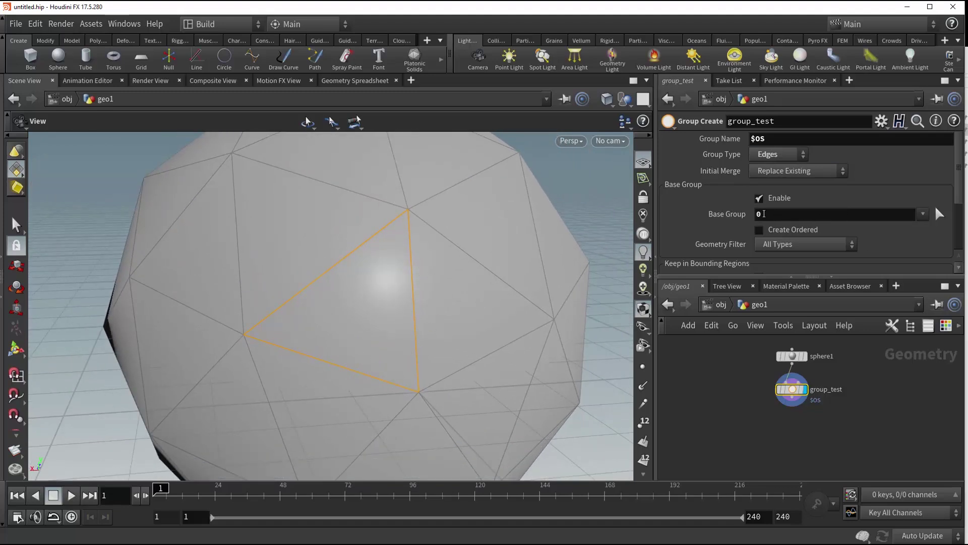
Step: Set the base group pattern to p0 and inspect the grouped edges around that point
{"action": "left_click", "coordinate": [786, 216]}
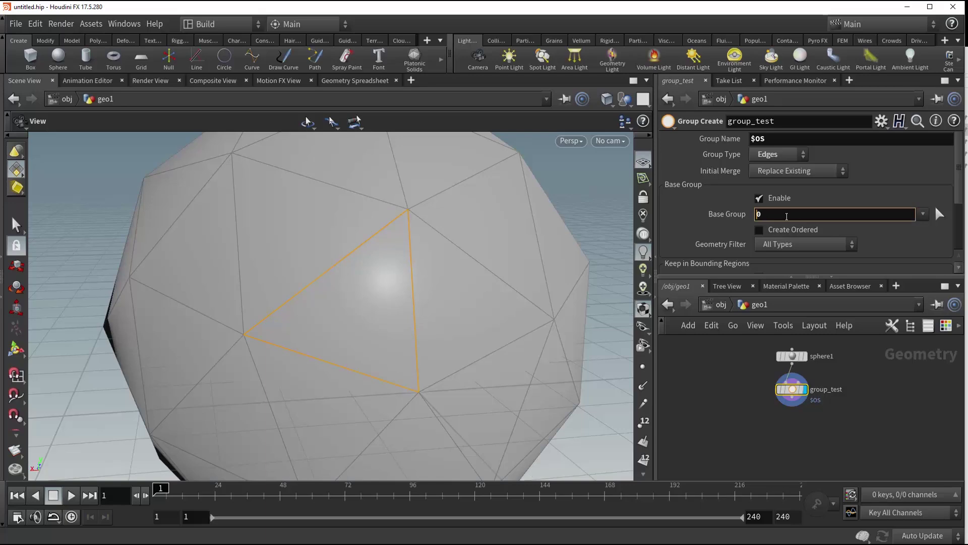
{"action": "type", "text": "o"}
{"action": "key", "text": "Return"}
{"action": "left_click_drag", "start_coordinate": [461, 360], "coordinate": [426, 307]}
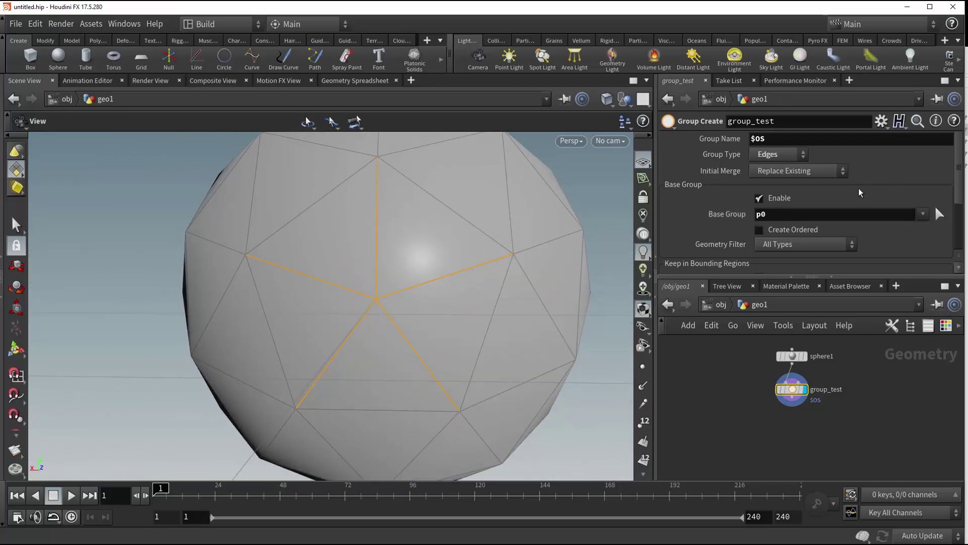
Step: Change the group type to Vertices and inspect the sphere
{"action": "left_click", "coordinate": [790, 171]}
{"action": "left_click", "coordinate": [779, 155]}
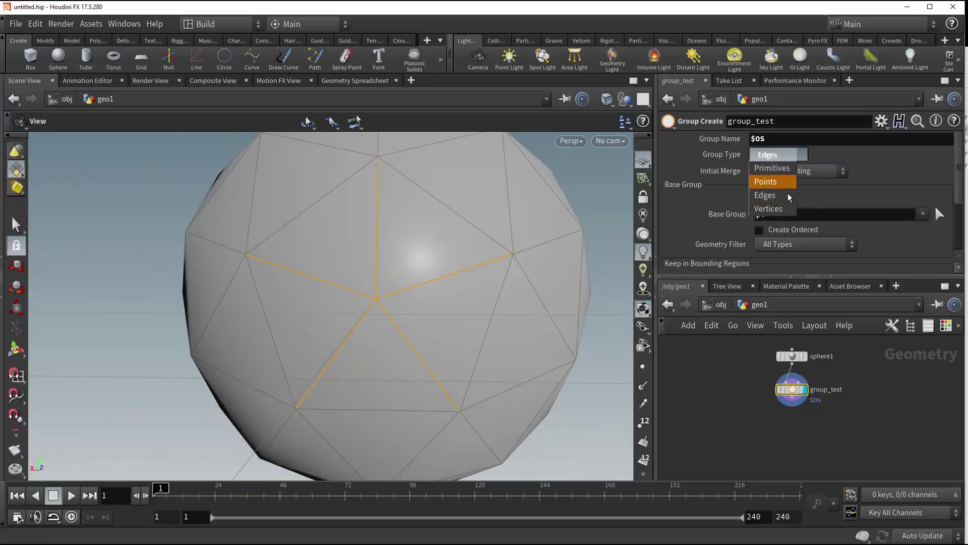
{"action": "left_click", "coordinate": [772, 209]}
{"action": "left_click_drag", "start_coordinate": [402, 296], "coordinate": [467, 316]}
{"action": "right_click_drag", "start_coordinate": [467, 316], "coordinate": [298, 315]}
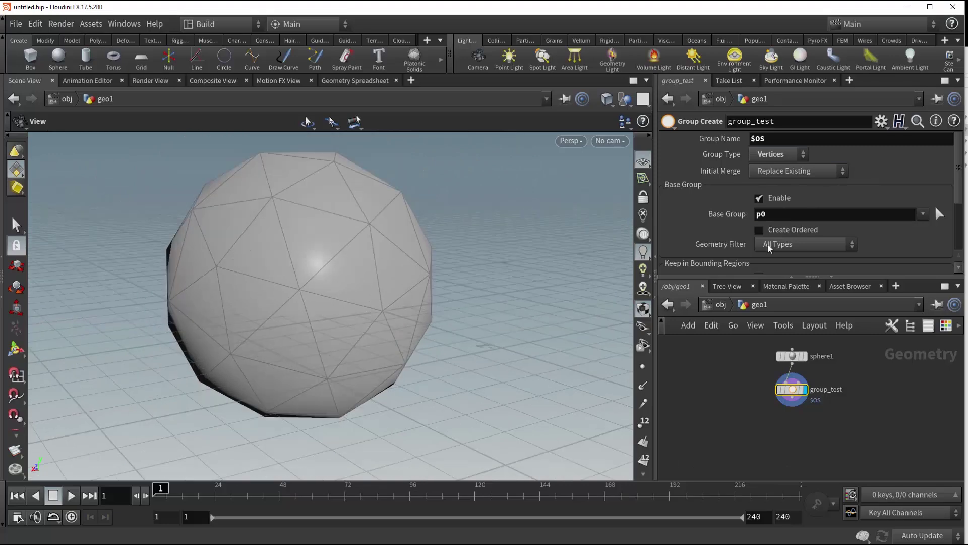
Step: Remove the p prefix so the base group pattern is 0, and inspect the grouped vertices on the sphere
{"action": "left_click_drag", "start_coordinate": [762, 214], "coordinate": [739, 214]}
{"action": "key", "text": "BackSpace"}
{"action": "key", "text": "Return"}
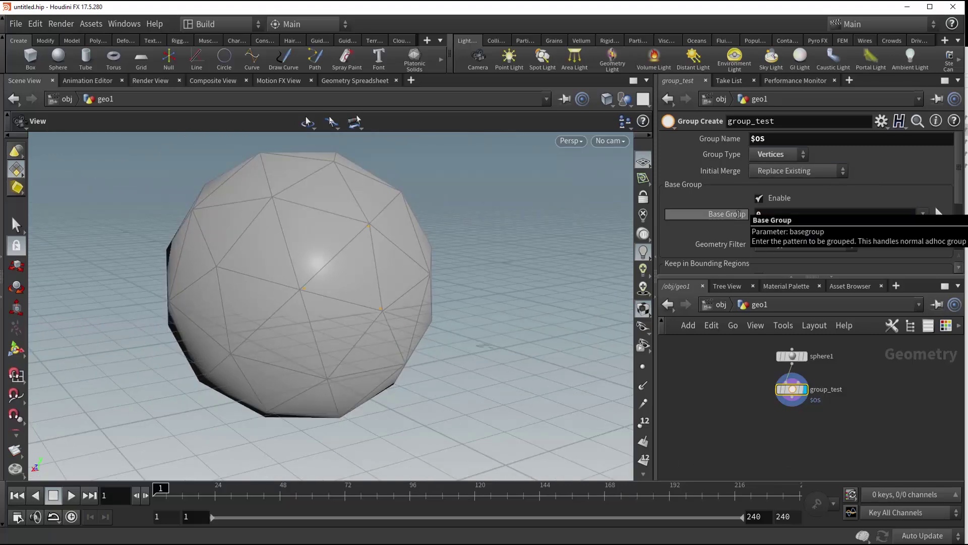
{"action": "left_click_drag", "start_coordinate": [374, 277], "coordinate": [355, 272]}
{"action": "right_click_drag", "start_coordinate": [354, 272], "coordinate": [374, 288]}
{"action": "left_click_drag", "start_coordinate": [468, 260], "coordinate": [428, 253]}
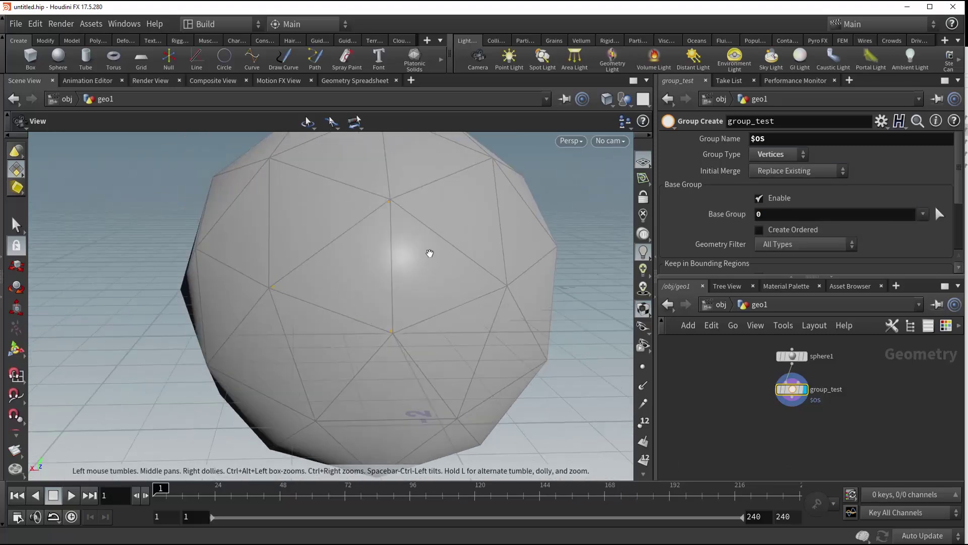